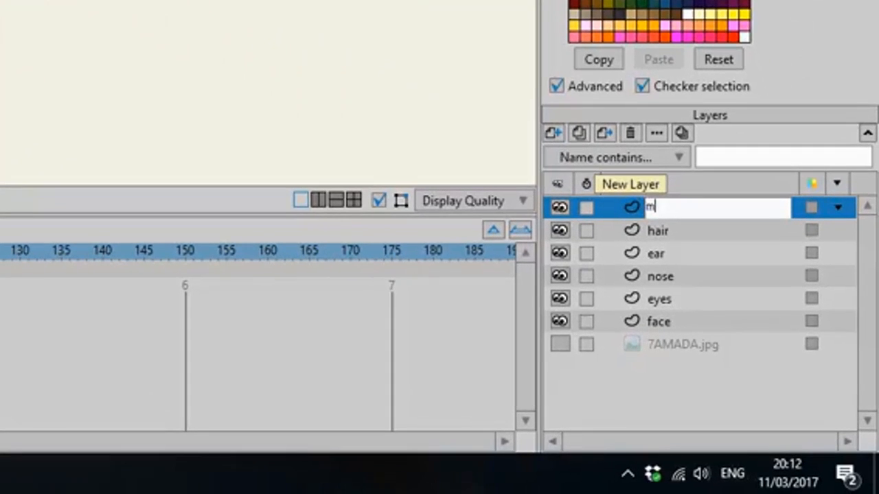
- Name the new vector layer "mouth"
key("BackSpace")
type("o")
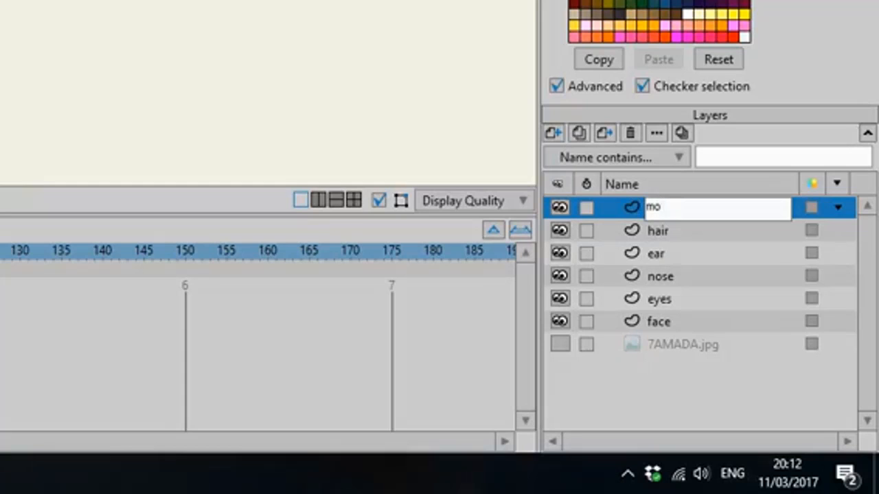
type("uth")
key("Return")
- Hide the hair, ear, nose, eyes and face layers and show the 7AMADA.jpg reference image
left_click(560, 230)
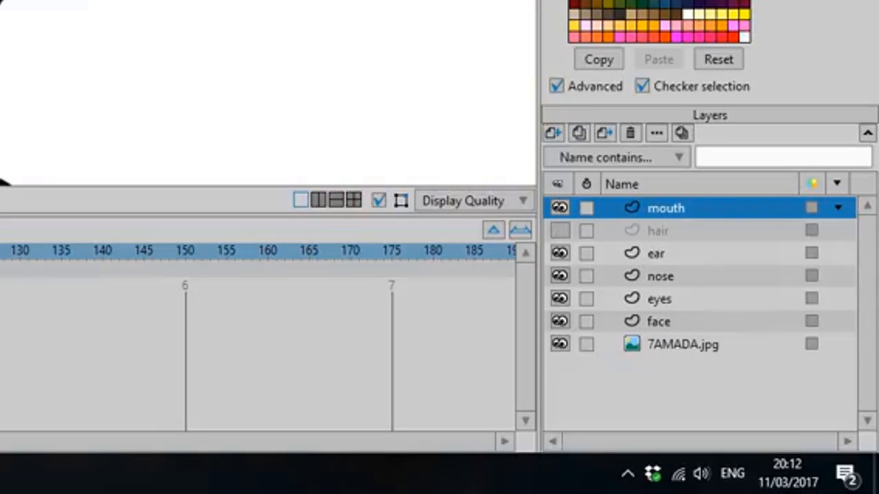
left_click(560, 254)
left_click(560, 276)
left_click(560, 299)
left_click(560, 322)
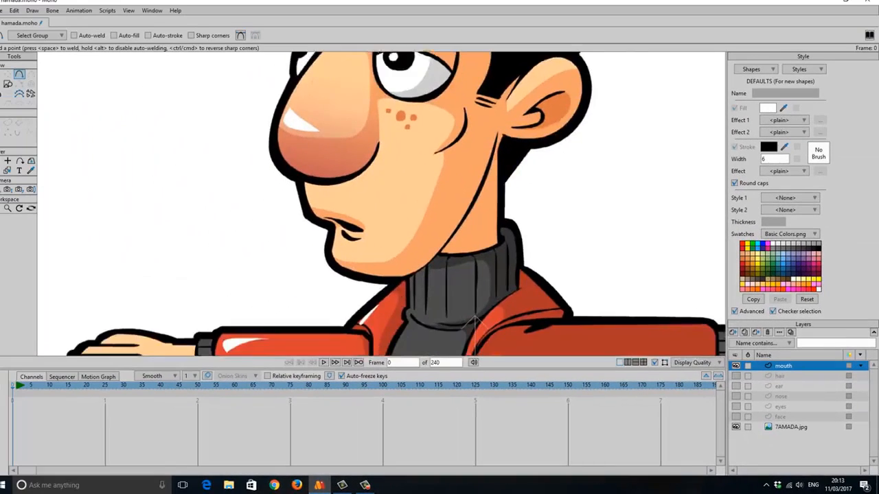
- Trace a closed lower-face outline from under the nose along the lips, chin and jaw to the ear and back across the cheek
scroll(384, 206, "up", 3)
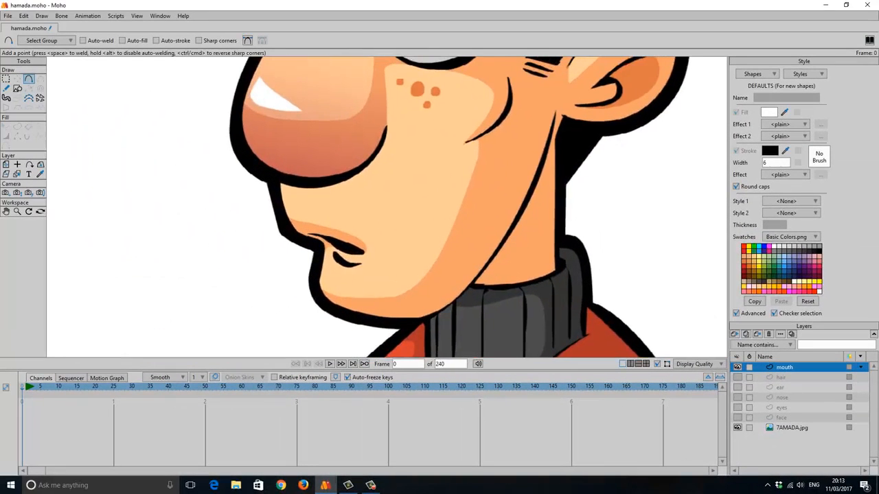
left_click_drag(272, 146, 381, 258)
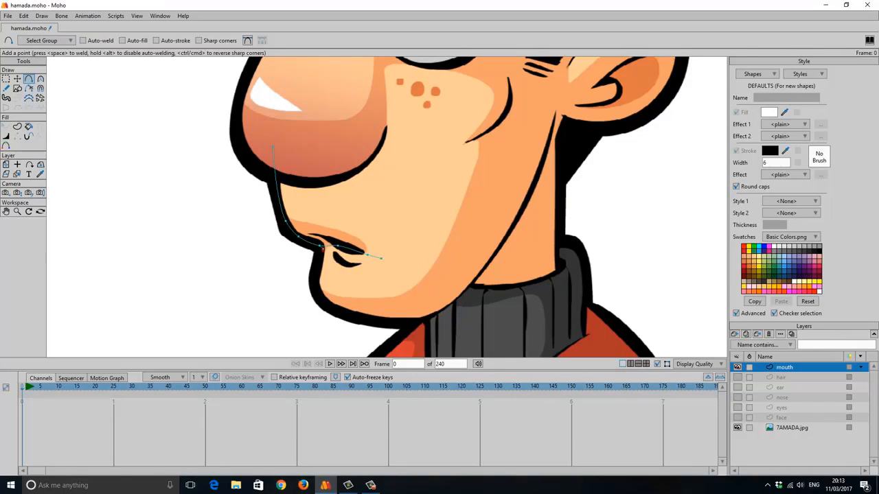
mouse_move(322, 248)
left_mouse_down()
mouse_move(317, 286)
mouse_move(326, 303)
mouse_move(379, 320)
mouse_move(420, 320)
mouse_move(456, 302)
mouse_move(527, 194)
mouse_move(556, 109)
mouse_move(534, 119)
left_mouse_up()
left_click_drag(476, 145, 223, 147)
- Adjust the curvature of the lower-face outline's points to follow the reference around the lips and chin
left_click(39, 78)
scroll(343, 268, "up", 6)
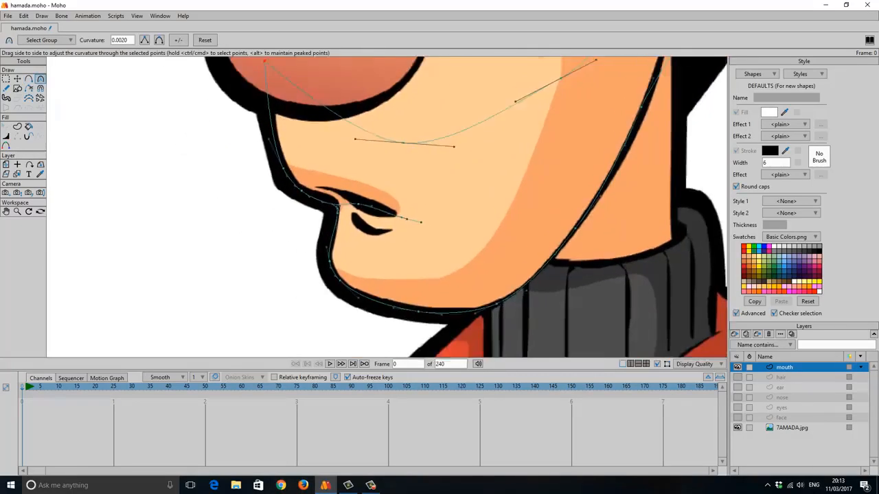
left_click_drag(282, 206, 266, 189)
scroll(243, 204, "down", 3)
- Reposition the points above the lip and along the mouth line to match the reference drawing
key("t")
scroll(388, 208, "up", 3)
left_click_drag(200, 170, 197, 163)
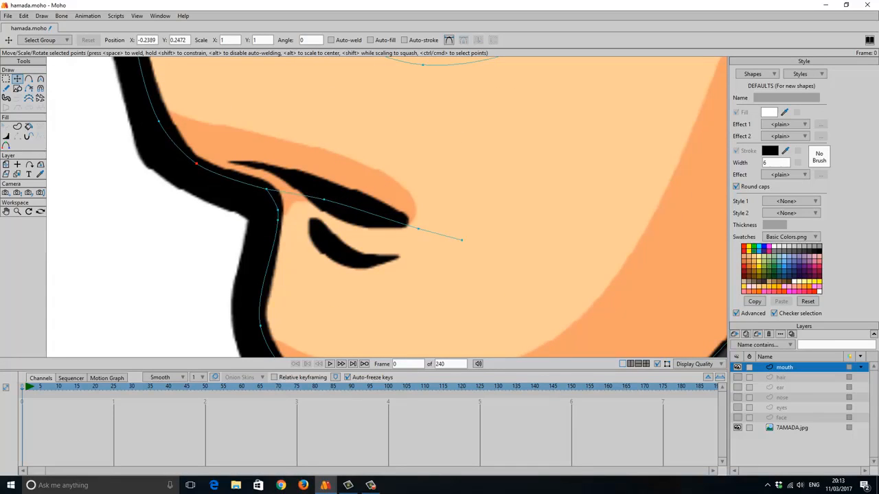
left_click_drag(278, 210, 319, 201)
left_click_drag(418, 229, 396, 224)
left_click_drag(461, 240, 448, 244)
- Draw the lower-lip crease and the upper-lip shadow curve, and sharpen the shadow's point at the mouth corner
key("a")
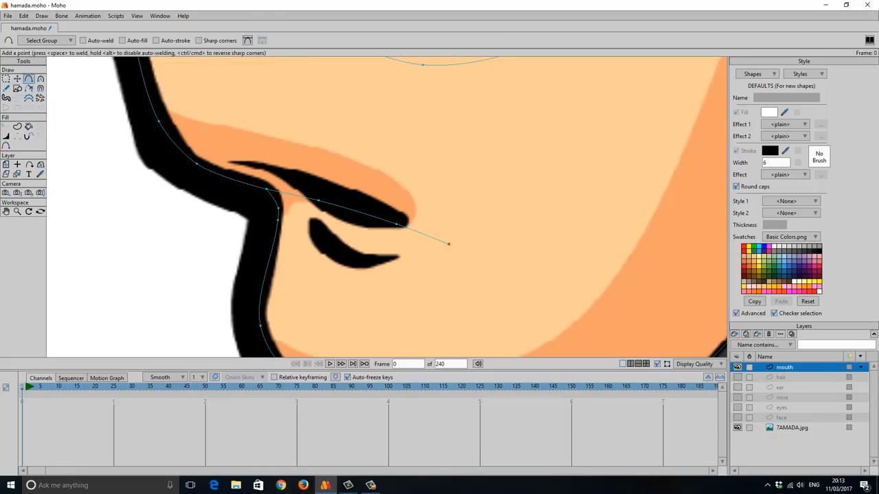
left_click_drag(313, 218, 332, 250)
mouse_move(332, 250)
left_mouse_down()
mouse_move(398, 256)
mouse_move(412, 207)
mouse_move(240, 152)
left_mouse_up()
scroll(384, 206, "down", 2)
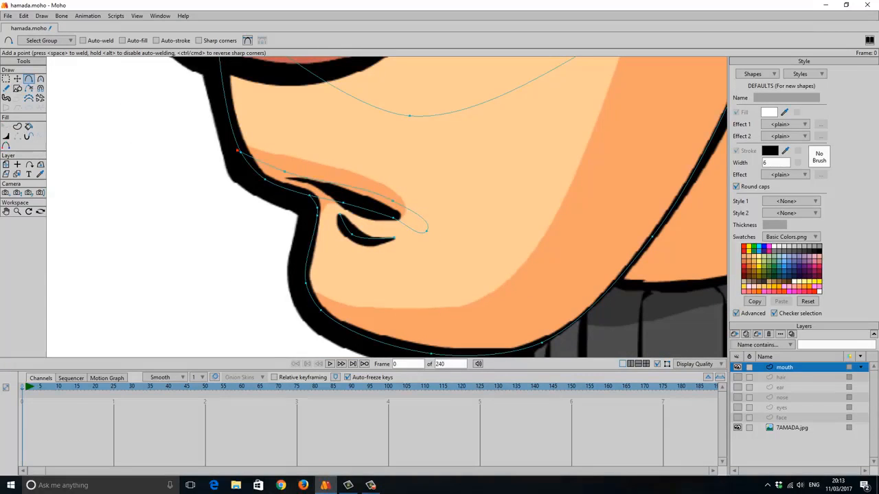
key("c")
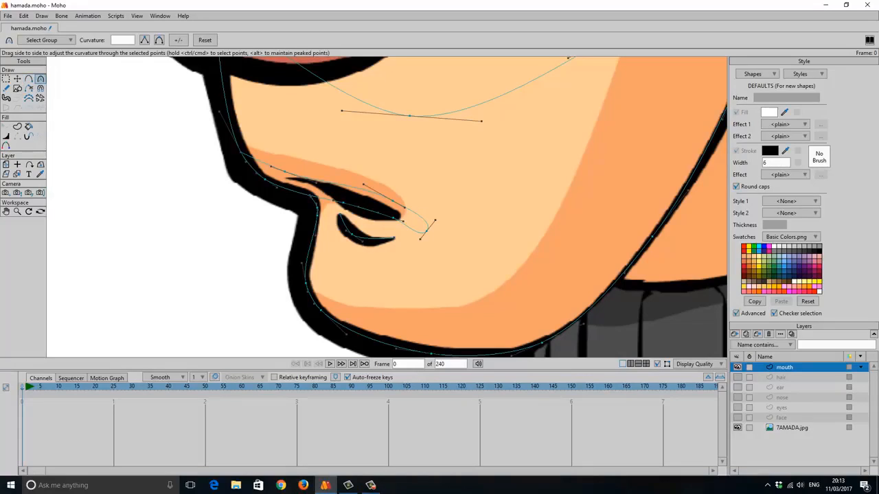
left_click_drag(427, 231, 388, 232)
- Draw the jaw shadow's inner edge from the cheek down to the chin and make the corner near the ear sharp
scroll(393, 231, "down", 3)
left_click(29, 78)
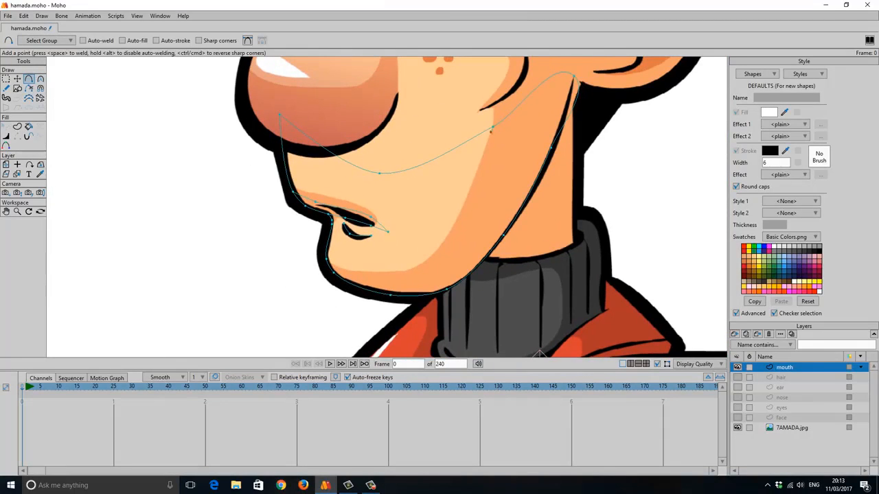
left_click_drag(491, 131, 326, 258)
key("c")
left_click_drag(574, 76, 539, 76)
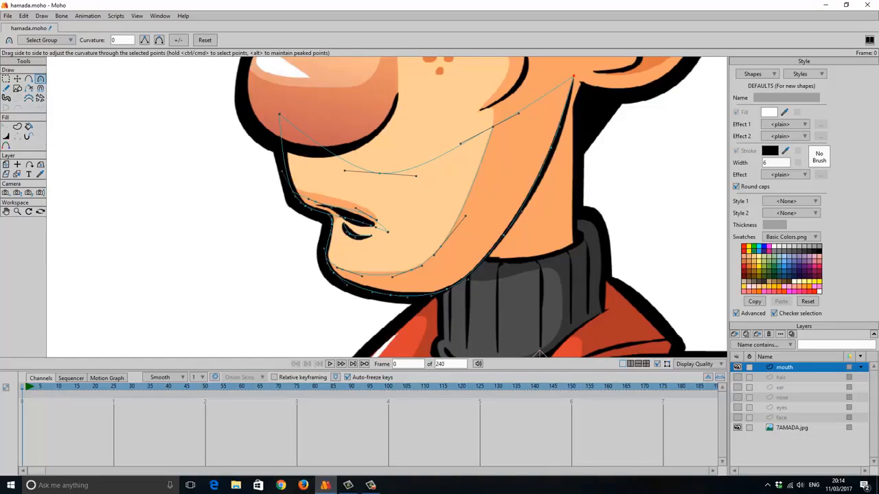
- Fill the lower-face region and the jaw shadow region with both fill and stroke
key("p")
left_click(424, 199)
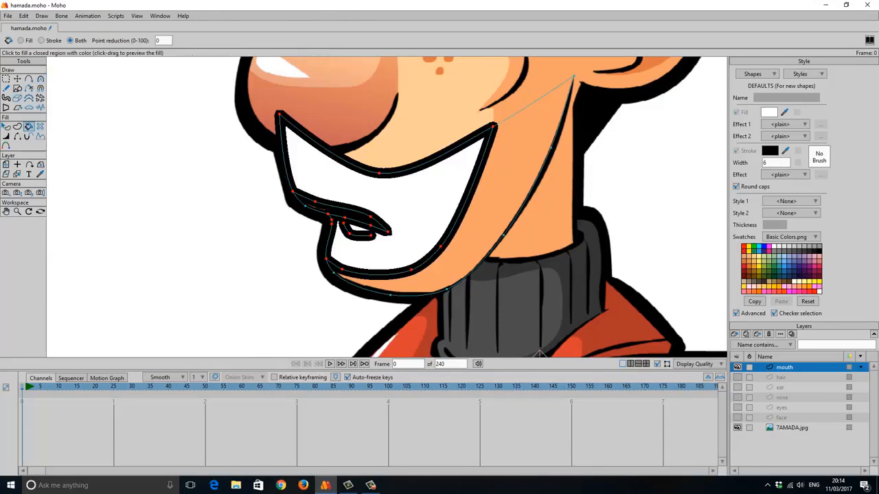
left_click(497, 196)
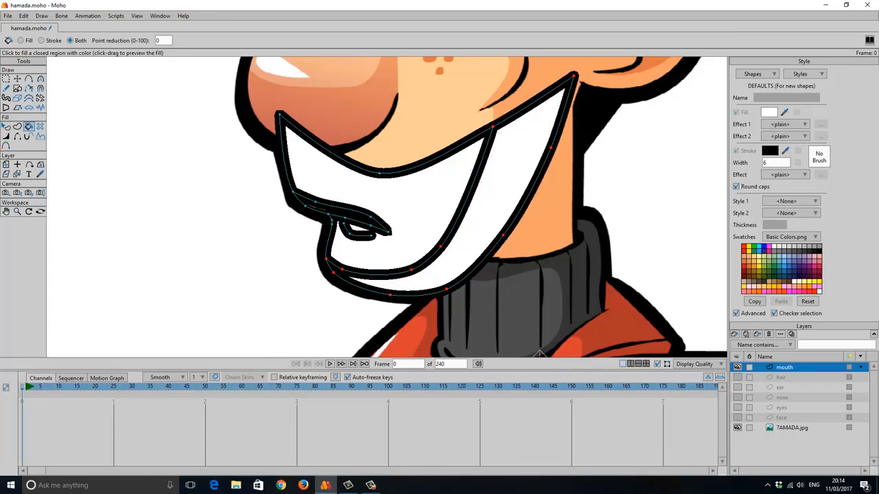
- Show the face layer and copy its light skin style onto the lower-face shape with the Eyedropper
left_click(5, 127)
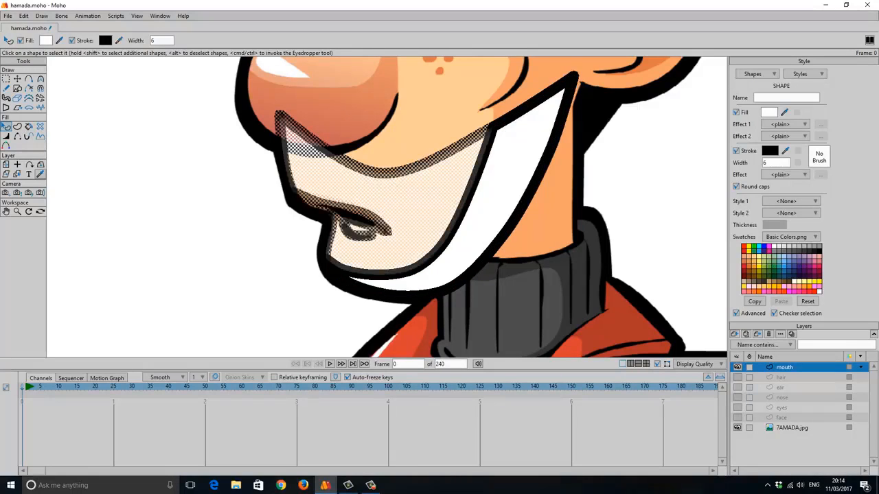
key("i")
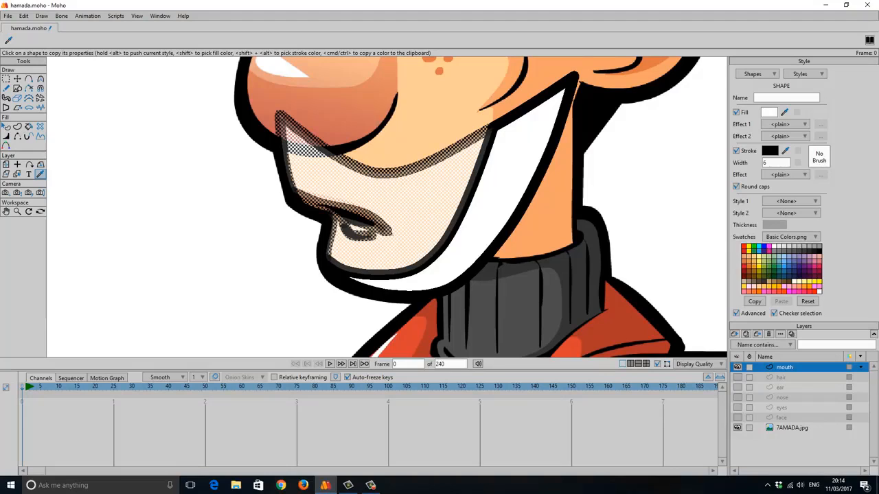
left_click(737, 418)
left_click(385, 131)
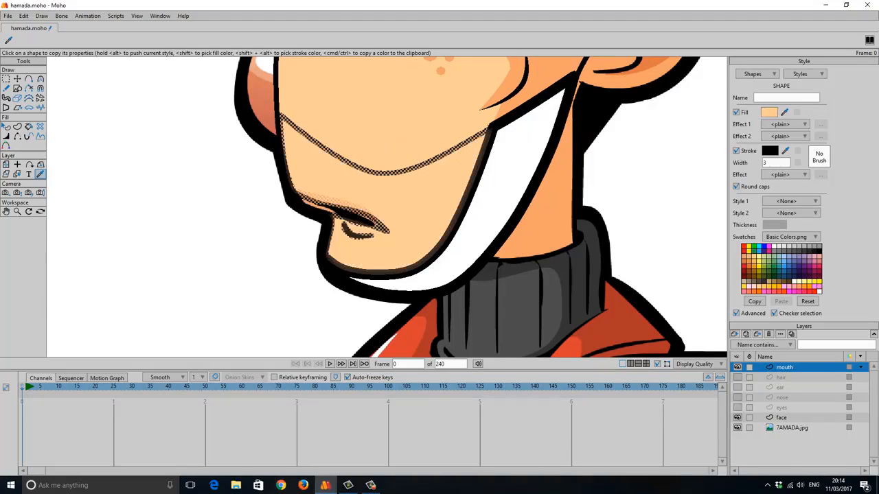
- Copy the neck's darker orange skin style onto the jaw shadow shape with the Eyedropper
left_click(6, 127)
left_click(484, 220)
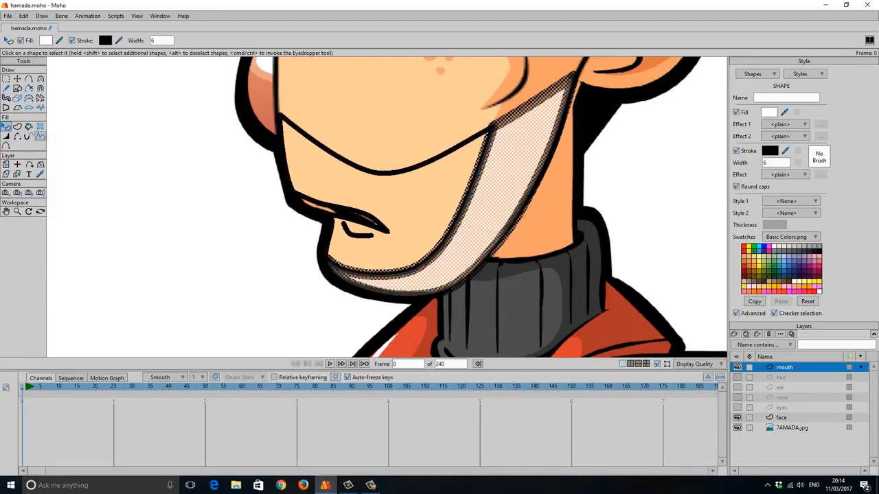
left_click(40, 174)
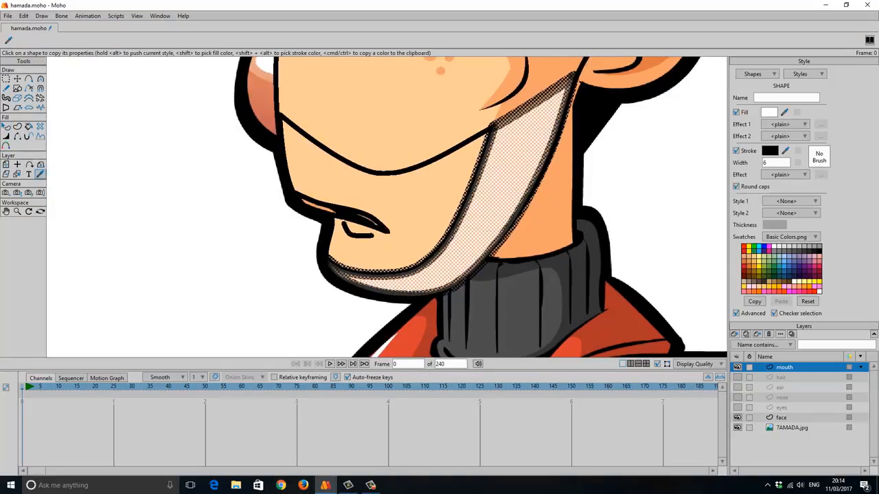
left_click(550, 213)
- Create a filled and stroked shape from the edges enclosing the upper-lip shadow
left_click(17, 127)
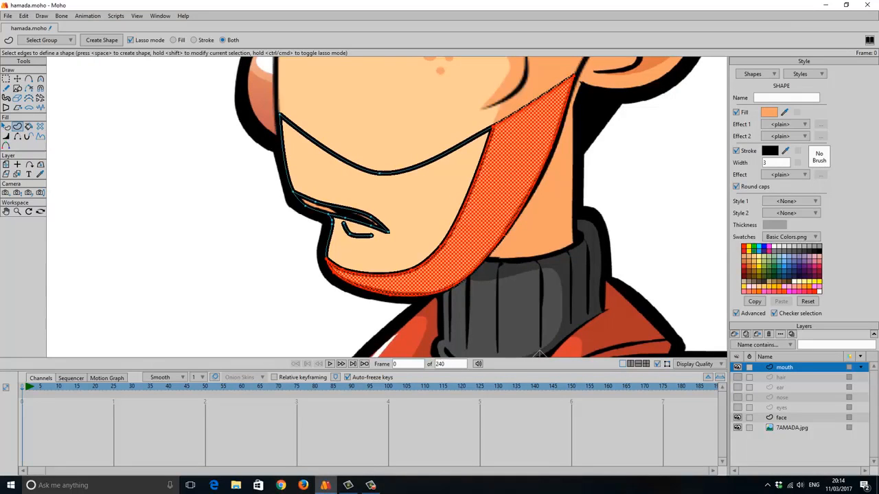
mouse_move(273, 177)
left_mouse_down()
mouse_move(405, 204)
mouse_move(405, 234)
mouse_move(391, 240)
mouse_move(296, 214)
mouse_move(234, 166)
left_mouse_up()
scroll(387, 207, "up", 5)
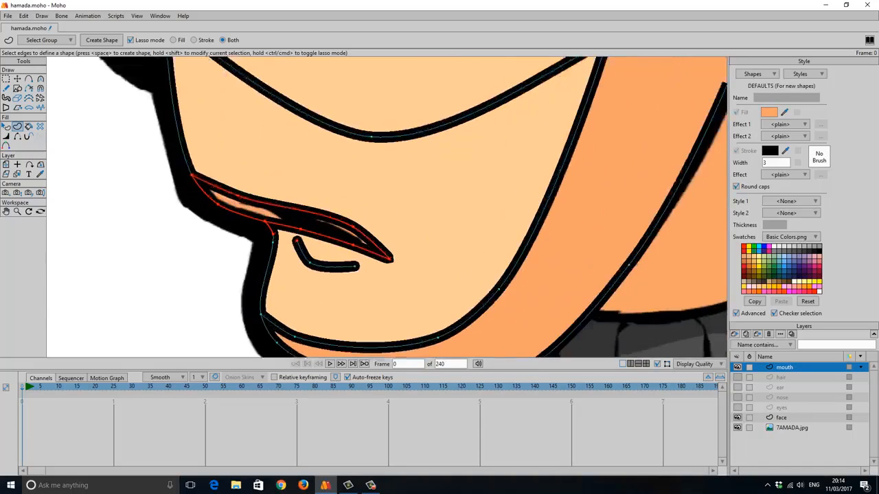
left_click_drag(330, 233, 489, 225)
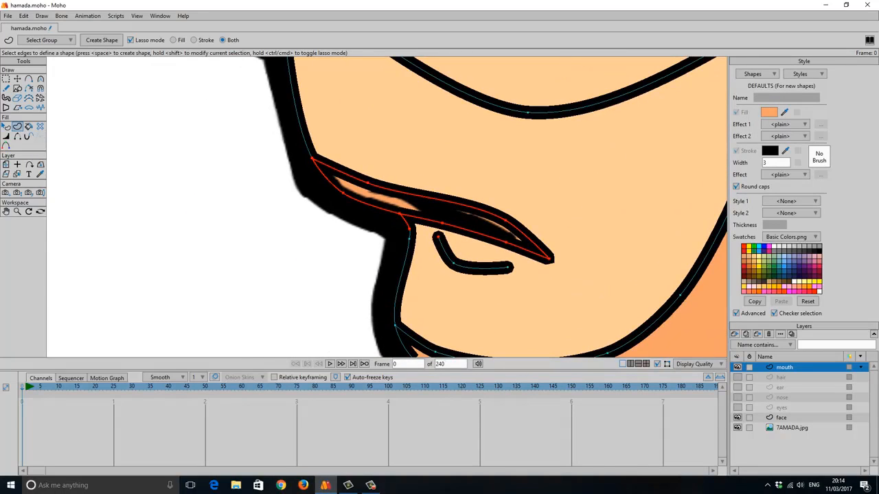
key("space")
key("space")
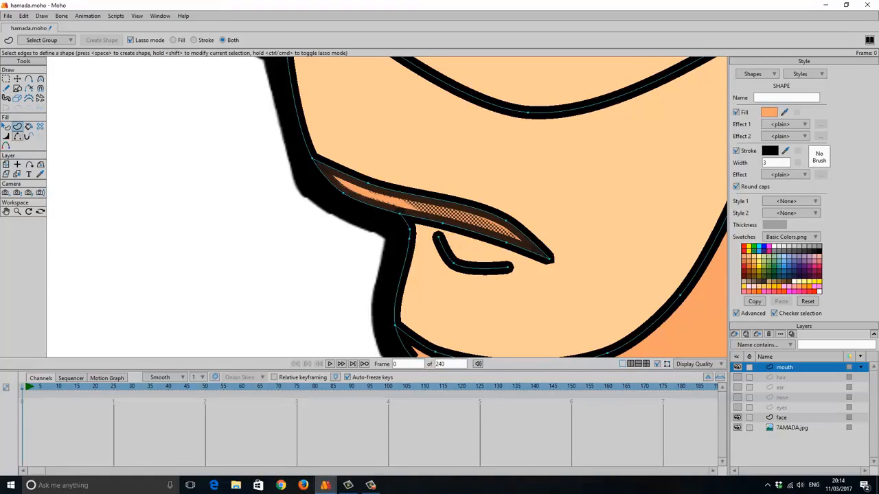
- Hide the upper edges of the upper-lip shadow shape
left_click(17, 136)
left_click(343, 171)
left_click(412, 195)
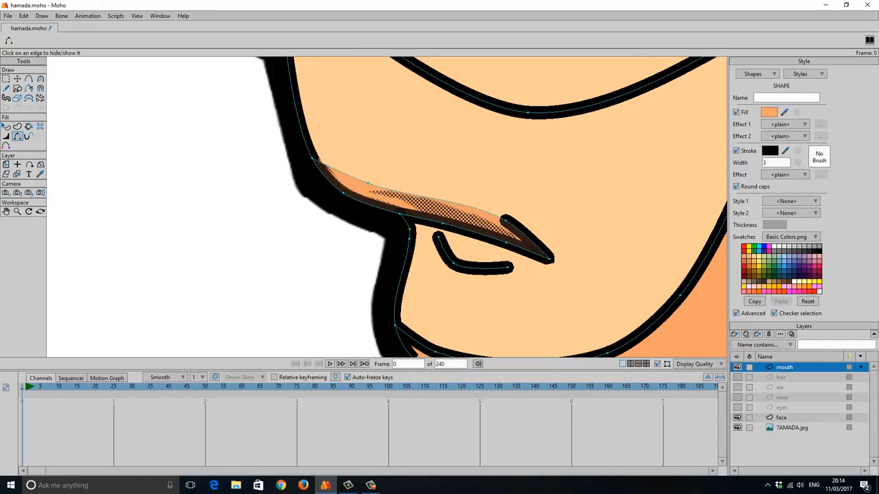
left_click(529, 238)
left_click_drag(529, 238, 506, 325)
- Hide the outline edges across the cheek top of the lower face and along the jaw shadow's inner boundary
scroll(386, 206, "down", 5)
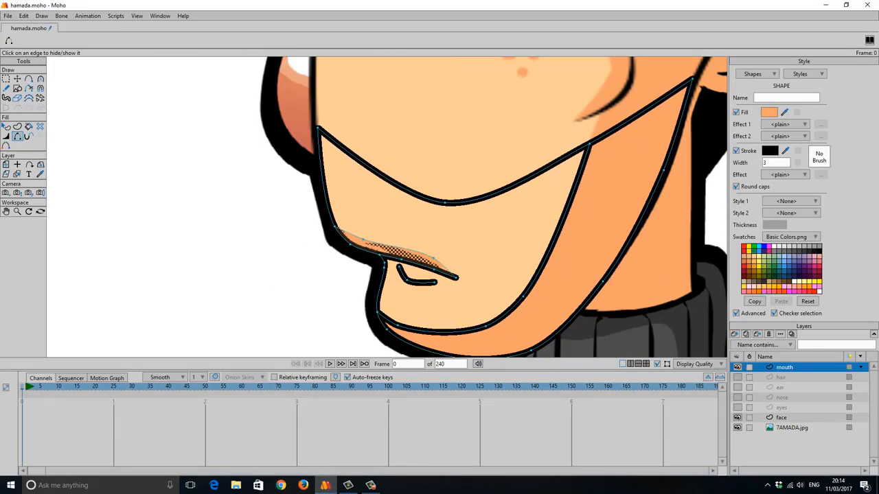
left_click(378, 173)
left_click(517, 184)
left_click(640, 111)
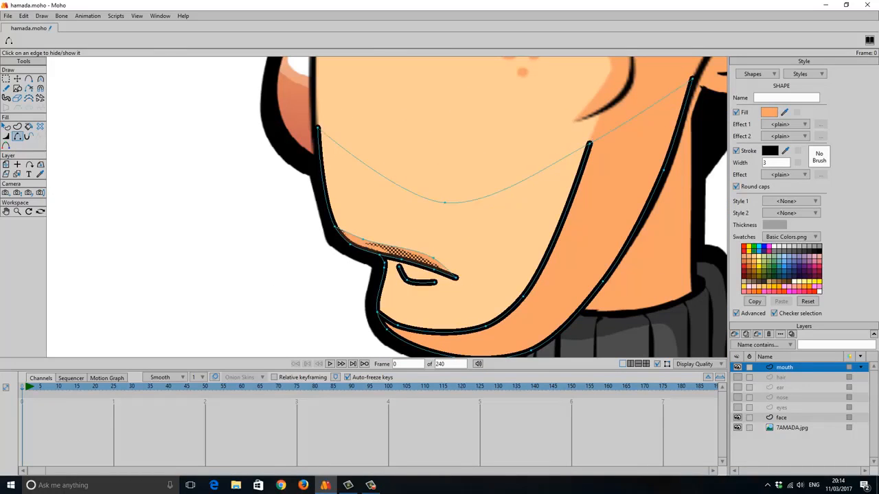
left_click(563, 224)
left_click(507, 313)
left_click(443, 332)
left_click(387, 320)
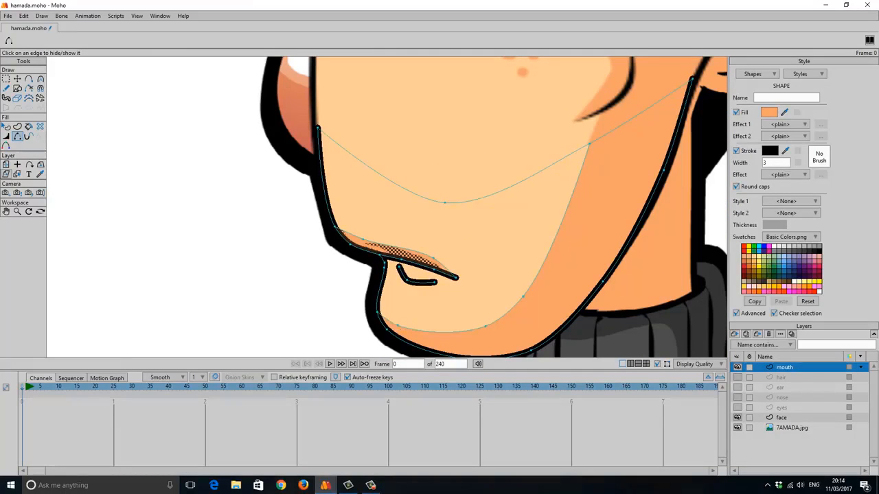
- Taper the line widths at the ends of the mouth line and the lower-lip crease to 0 percent
left_click(6, 135)
scroll(386, 206, "up", 4)
left_click_drag(427, 279, 386, 207)
left_click_drag(445, 235, 360, 241)
left_click_drag(363, 219, 326, 220)
scroll(387, 206, "down", 4)
left_click_drag(386, 207, 358, 252)
scroll(386, 206, "down", 1)
scroll(473, 329, "up", 1)
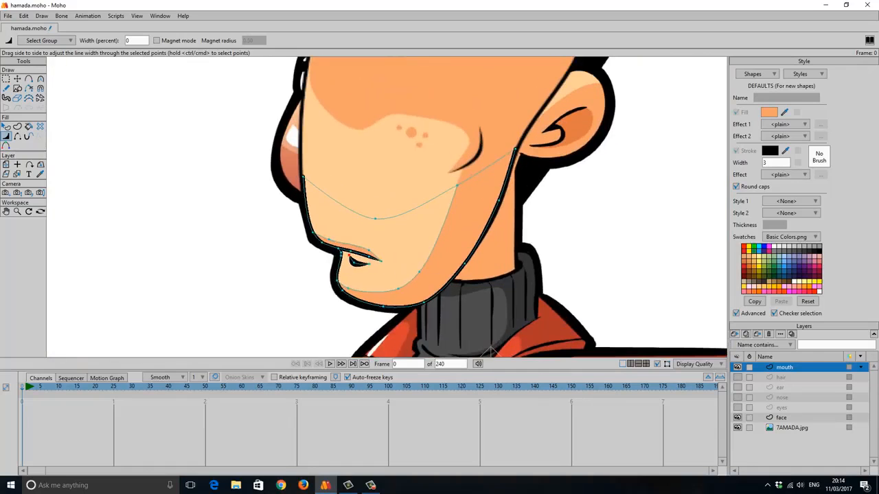
- Show the hair, ear, nose and eyes layers again to view the mouth with the whole head
left_click(738, 378)
left_click(737, 388)
left_click(737, 397)
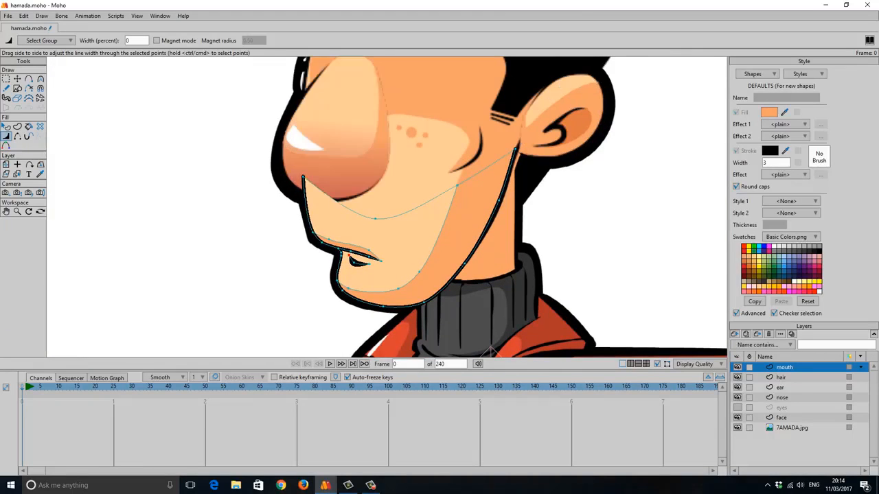
left_click(737, 408)
scroll(386, 207, "down", 2)
scroll(387, 207, "down", 1)
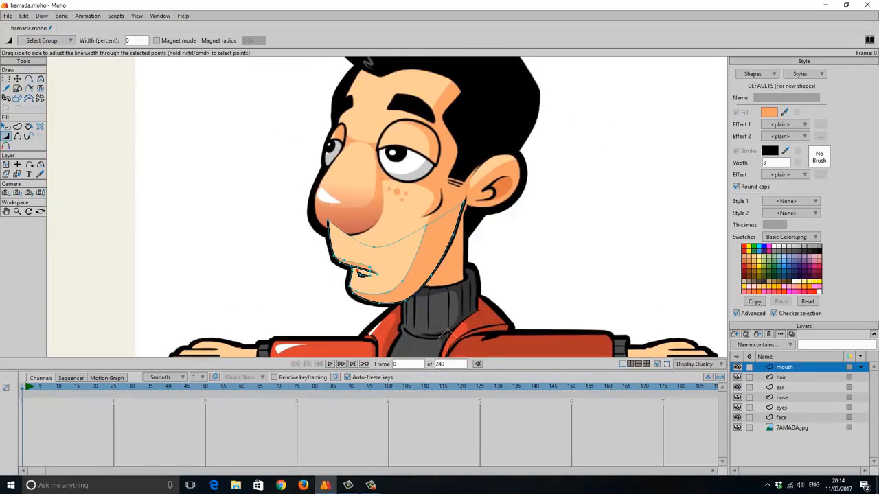
scroll(386, 207, "down", 2)
scroll(396, 231, "up", 5)
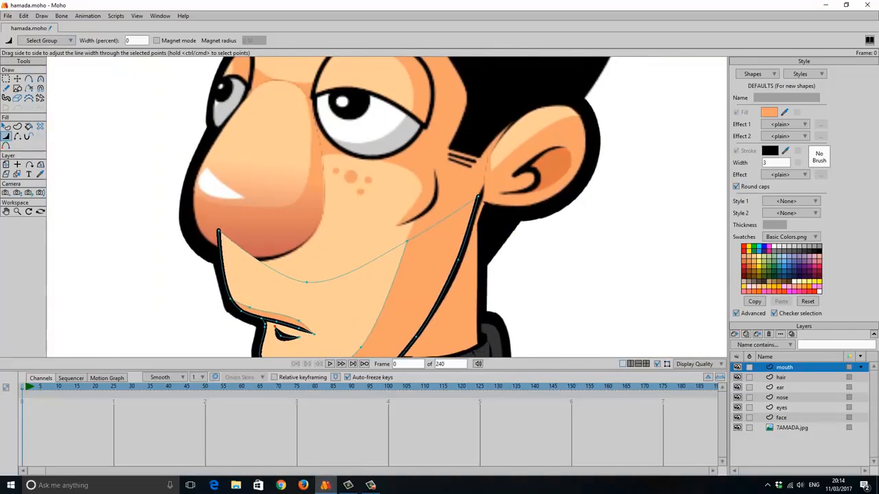
- Add a new vector layer named "b-hair"
left_click(734, 334)
left_click(746, 343)
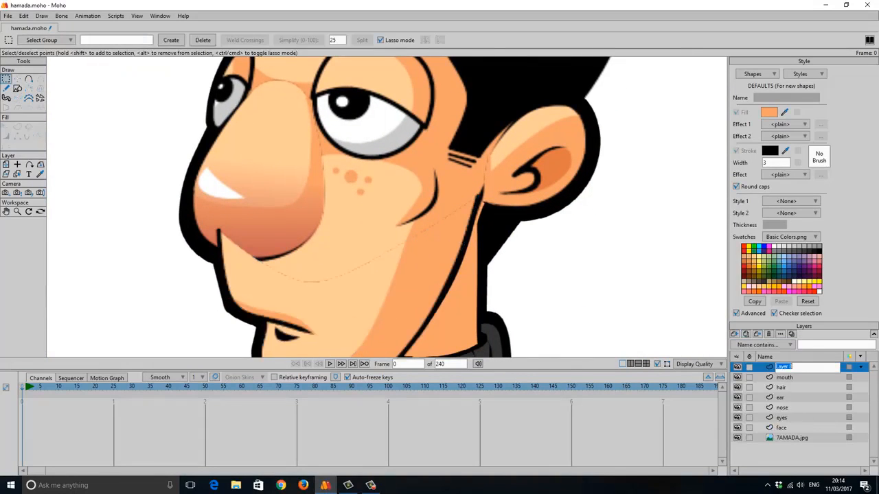
type("b-ha")
type("ir")
key("Return")
- Draw a closed curved back-hair shape over the area behind the ear and fill it with both fill and stroke
key("a")
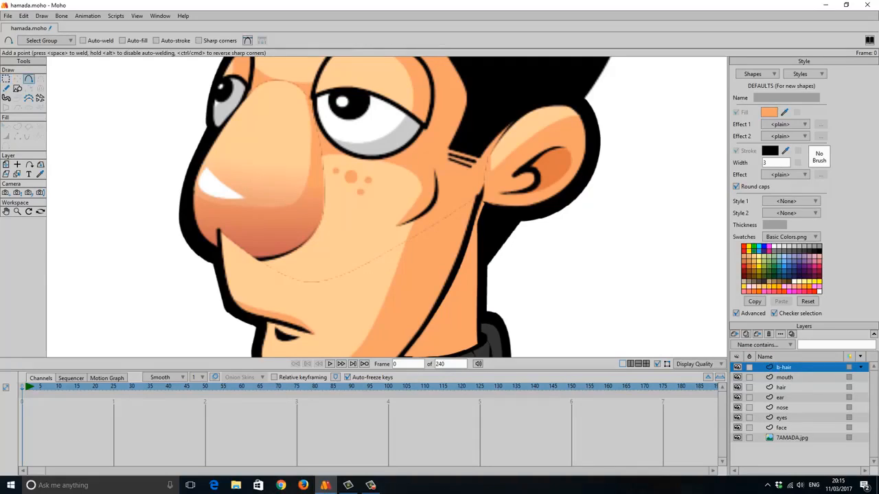
mouse_move(543, 92)
left_mouse_down()
mouse_move(523, 223)
mouse_move(469, 276)
left_mouse_up()
left_click_drag(469, 276, 527, 93)
left_click(40, 79)
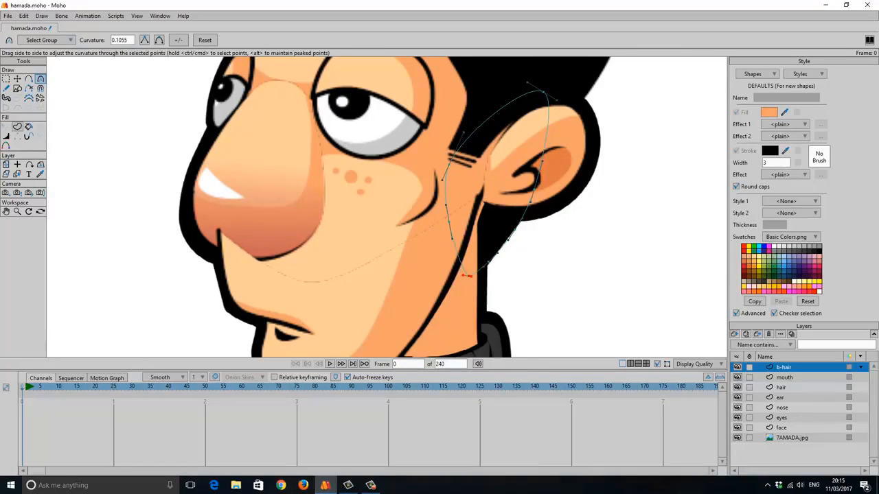
left_click(28, 127)
left_click(493, 187)
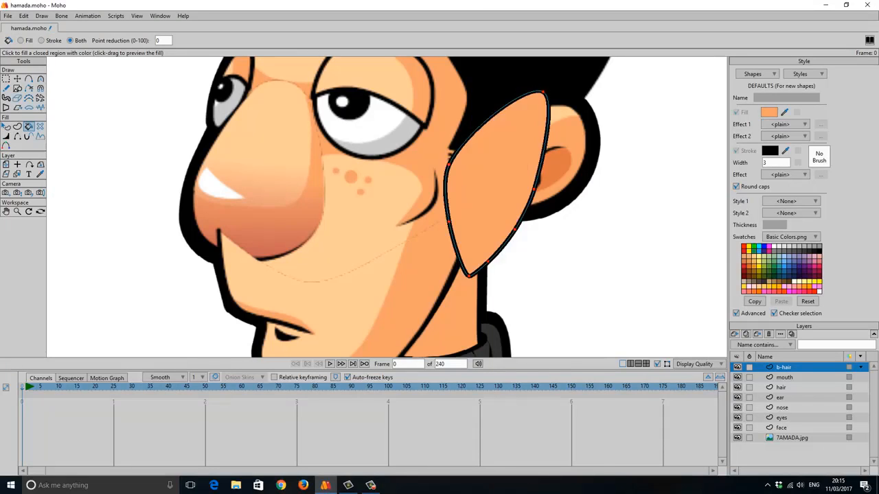
- Change the fill of the back-hair shape to black (000000)
left_click(769, 112)
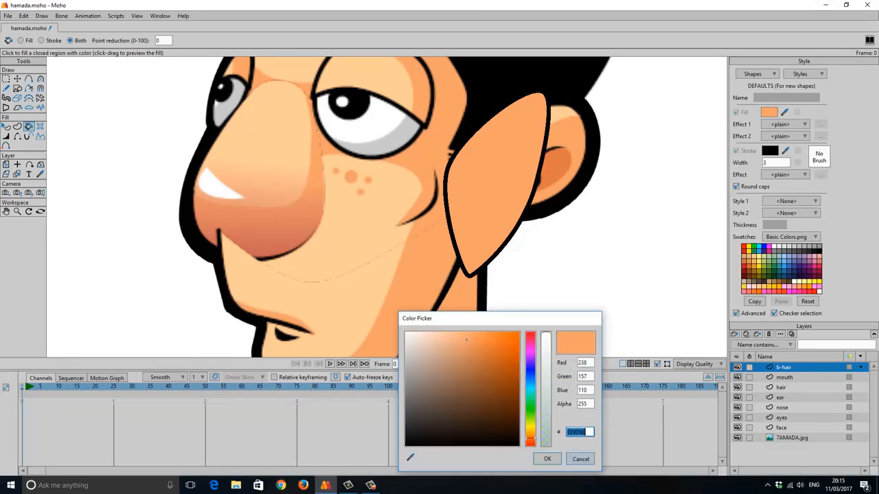
left_click(580, 459)
left_click(7, 126)
left_click(497, 184)
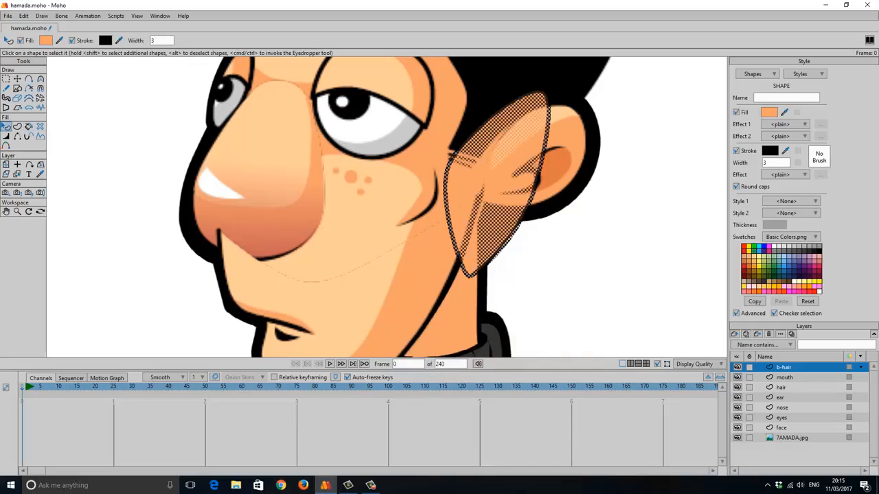
left_click(769, 112)
left_click(518, 435)
left_click_drag(518, 435, 520, 446)
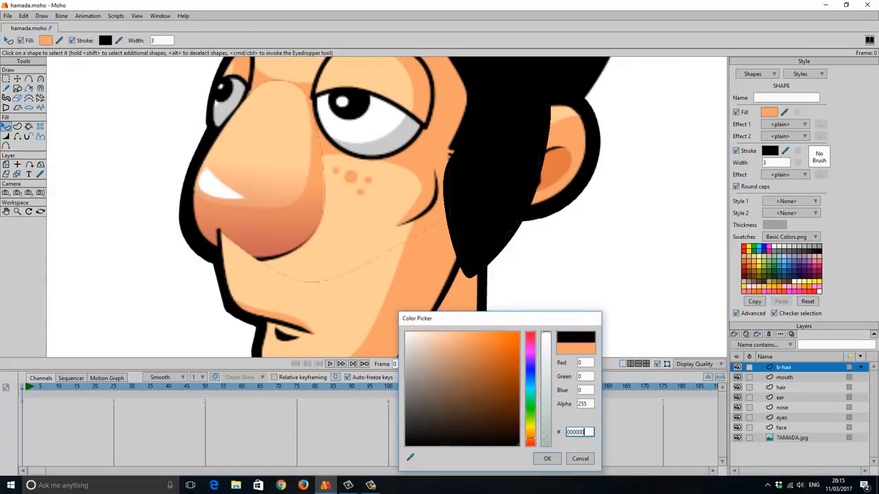
left_click(547, 459)
- Move the b-hair layer below the face layer in the layer order
left_click_drag(784, 367, 784, 433)
scroll(386, 207, "down", 4)
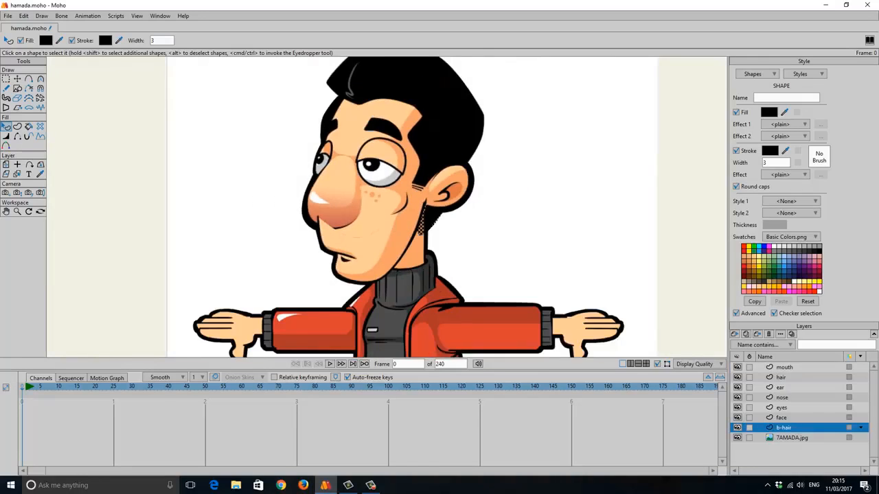
scroll(384, 206, "up", 2)
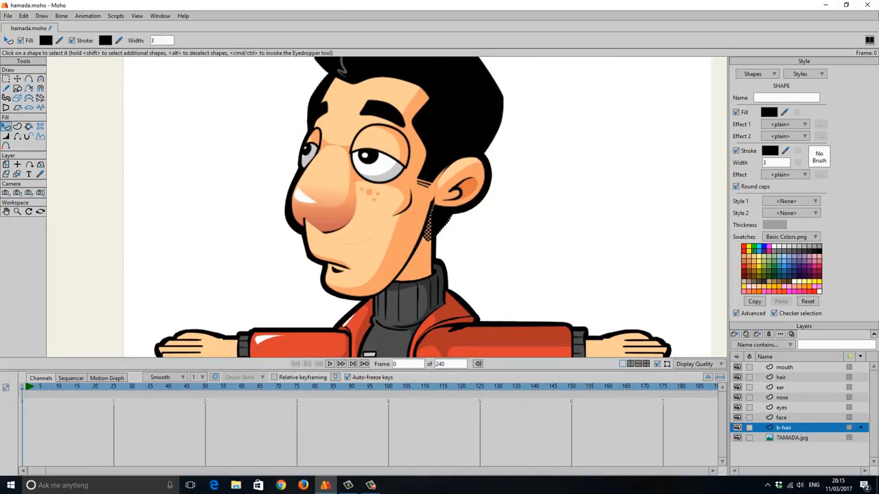
- Hide the 7AMADA.jpg reference image and move the mouth layer between the nose and eyes layers
left_click(738, 438)
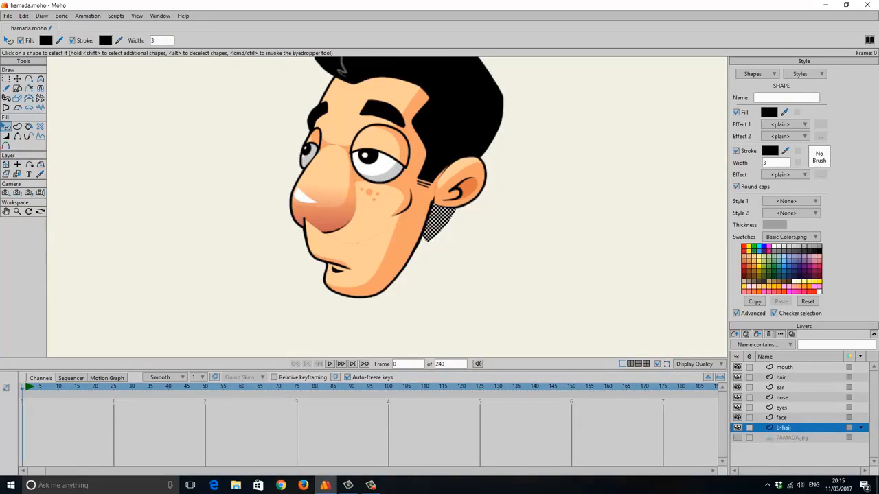
left_click_drag(784, 368, 784, 401)
scroll(391, 267, "down", 2)
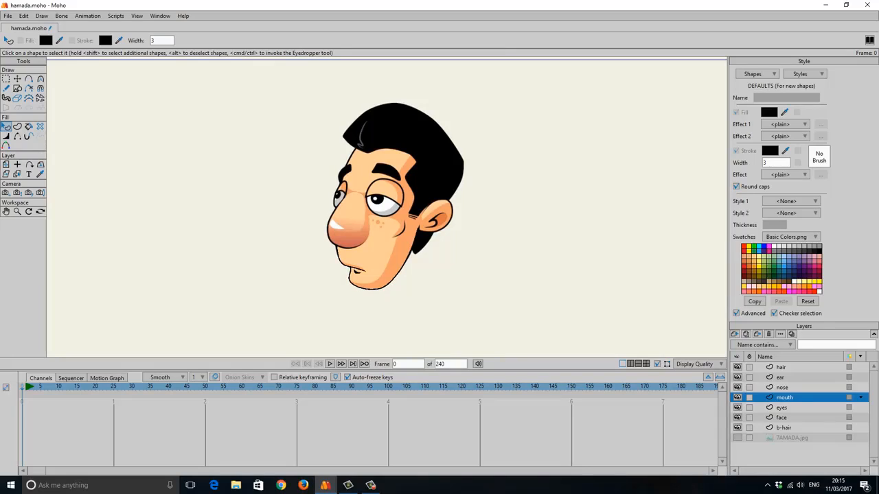
- Group the hair, ear, nose, mouth, eyes and face layers into a group layer named "head" and collapse it
left_click(781, 418)
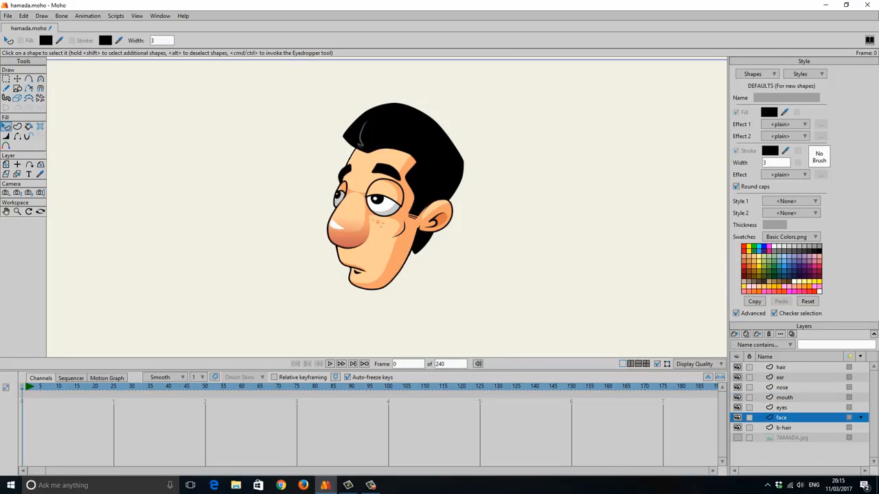
left_click(781, 367, "shift")
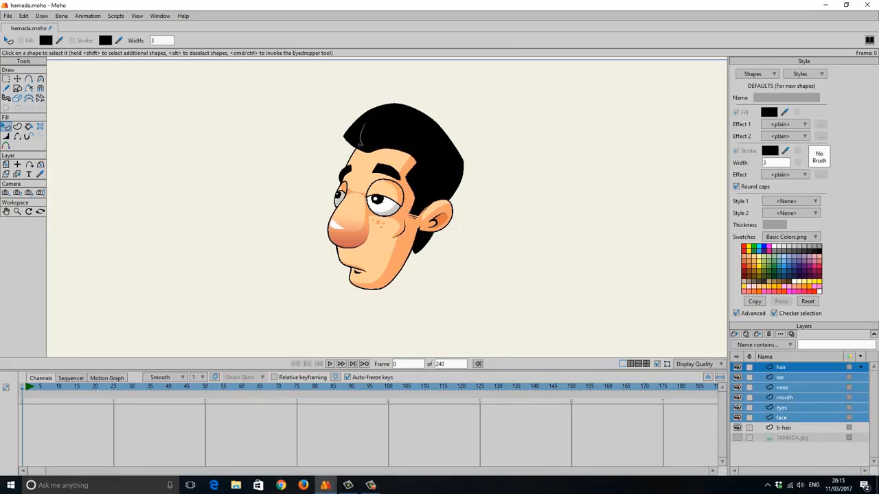
left_click(781, 417)
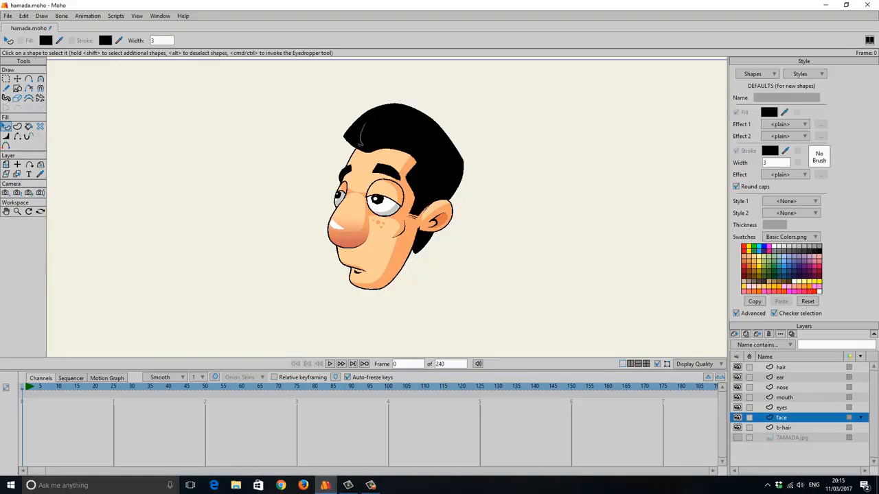
left_click(782, 367, "shift")
left_click(734, 334)
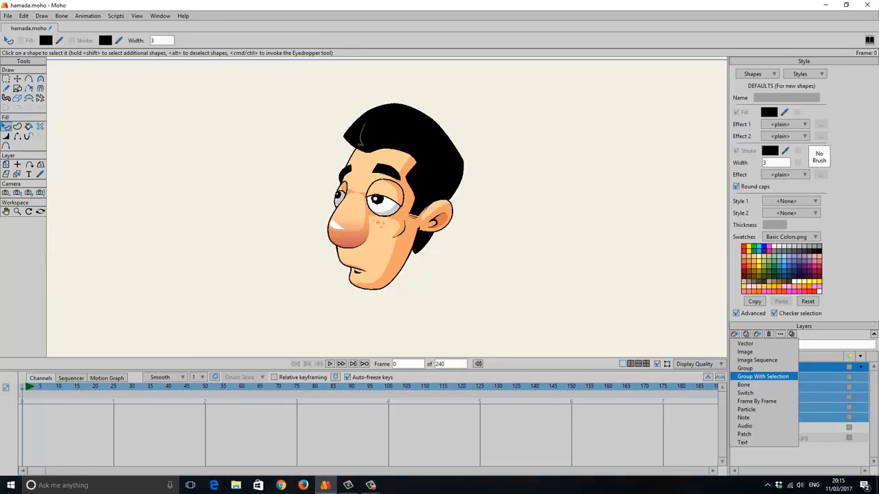
left_click(762, 377)
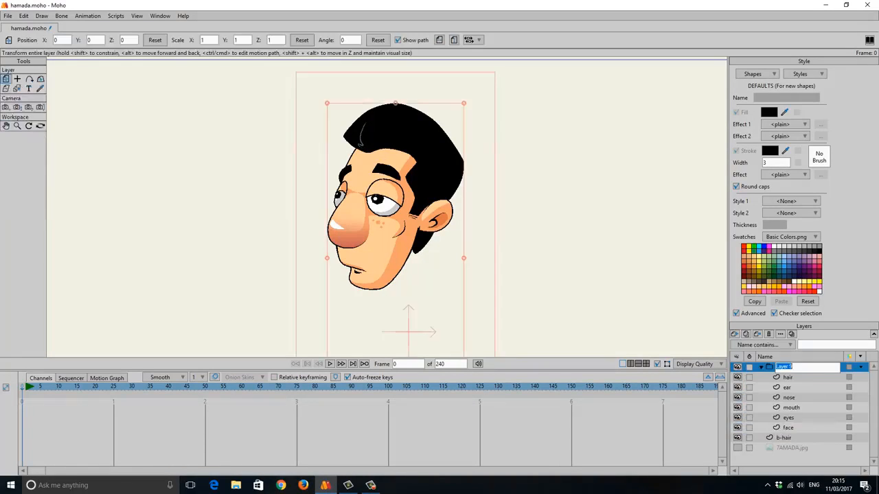
type("head")
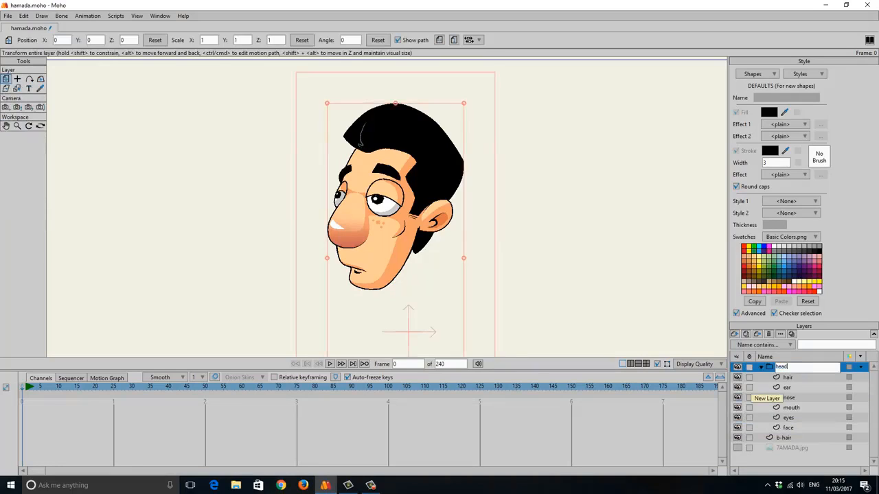
left_click(761, 367)
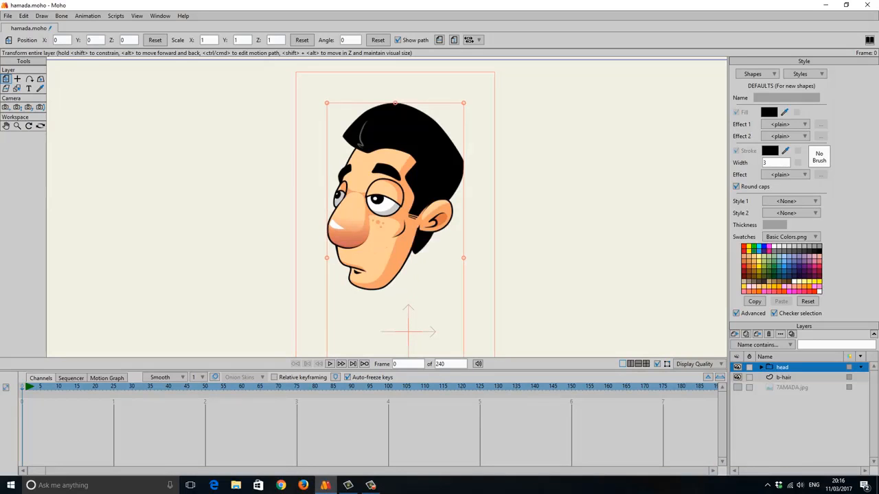
- Add a switch layer named "mouth" directly above the mouth vector layer inside the head group
scroll(485, 143, "down", 2)
scroll(388, 206, "up", 2)
left_click_drag(521, 206, 433, 221)
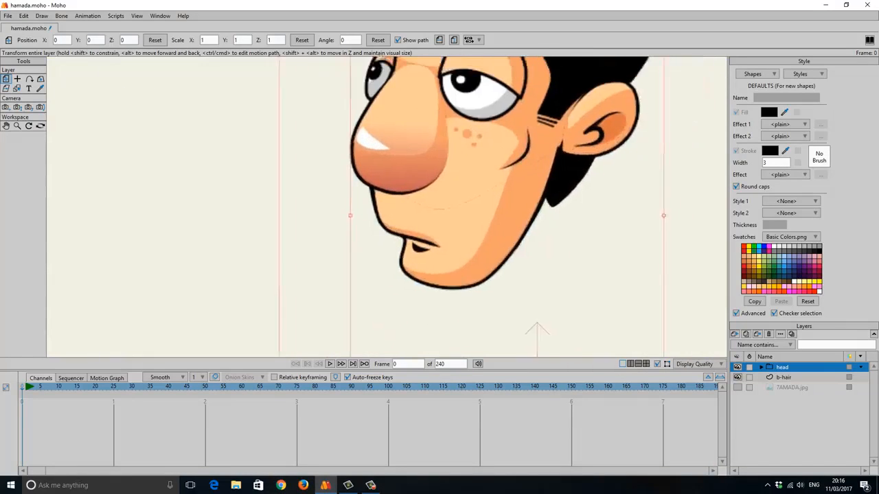
scroll(387, 205, "up", 1)
left_click_drag(481, 206, 466, 236)
right_click(453, 274, "alt")
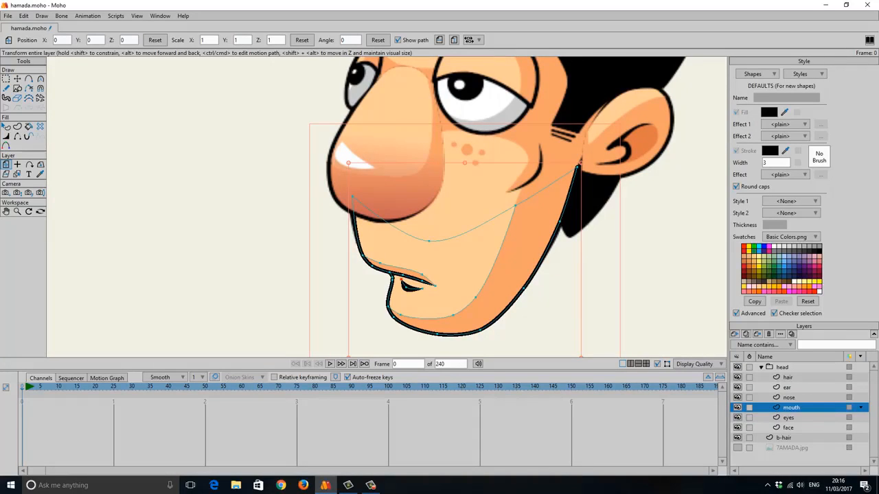
left_click(735, 334)
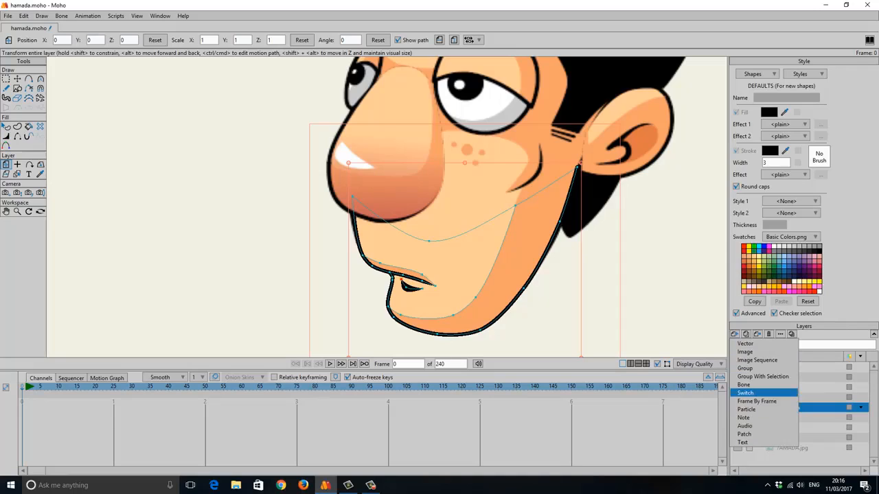
left_click(745, 393)
type("mouth")
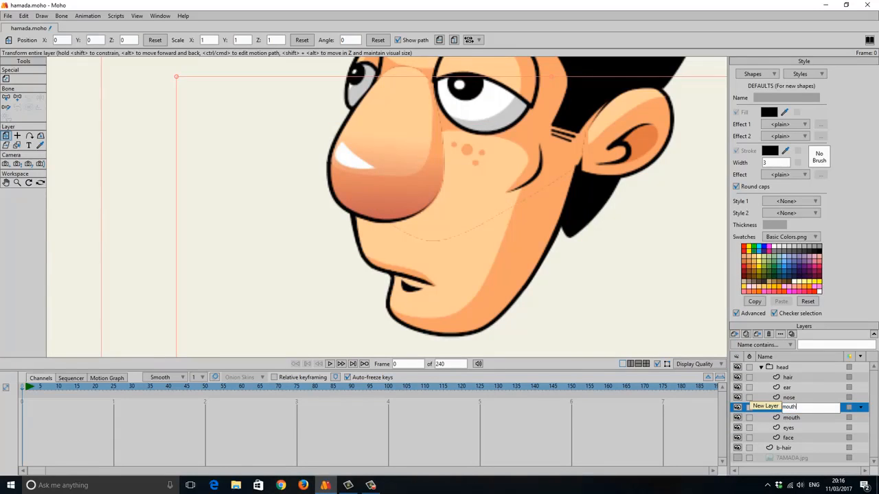
- Place the mouth vector layer inside the mouth switch layer and rename the vector layer "m"
left_click(791, 417)
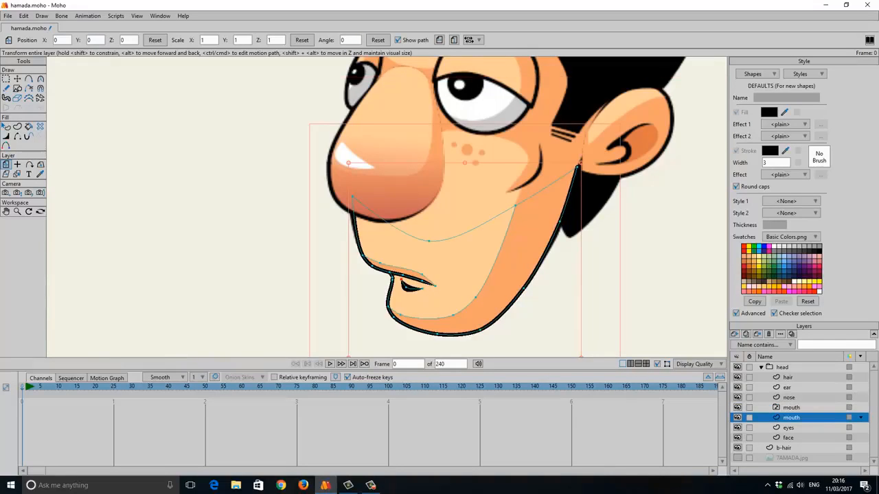
left_click_drag(792, 418, 791, 408)
double_click(793, 417)
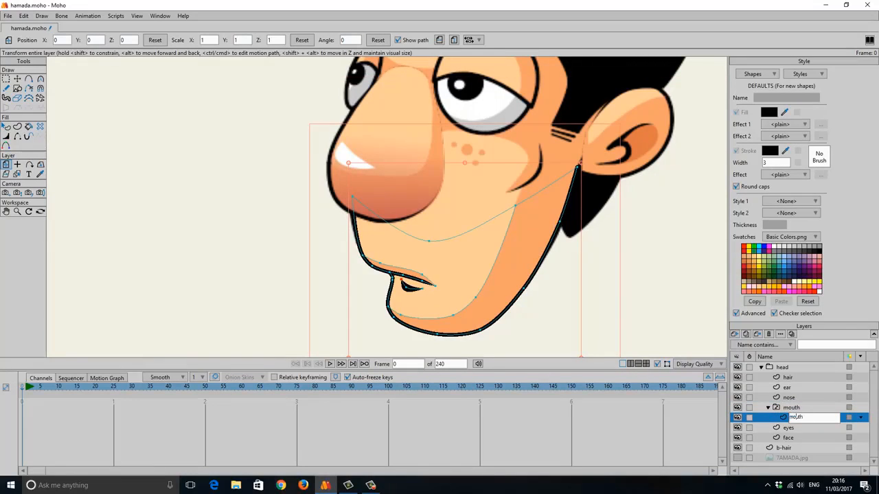
double_click(795, 417)
type("m")
left_click(793, 408)
left_click(767, 408)
- Examine the assembled head at different zoom levels and check the contents of the mouth switch layer
scroll(386, 207, "down", 5)
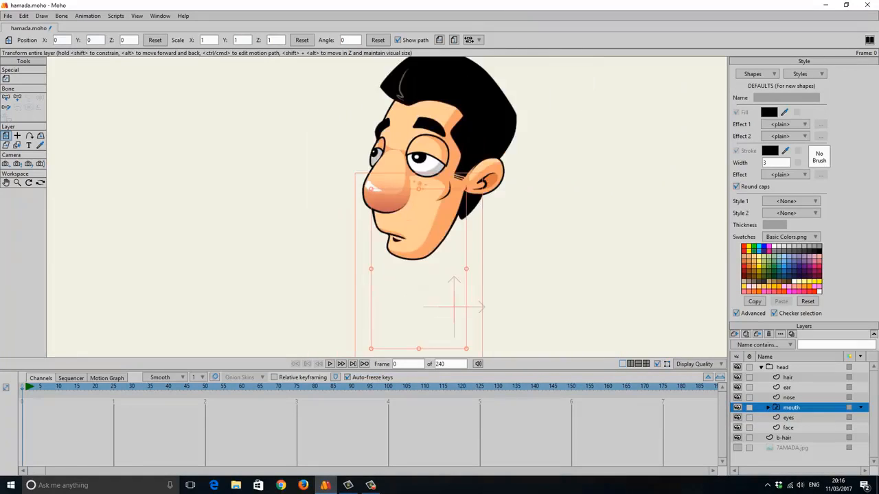
scroll(387, 206, "up", 3)
left_click_drag(387, 206, 342, 244)
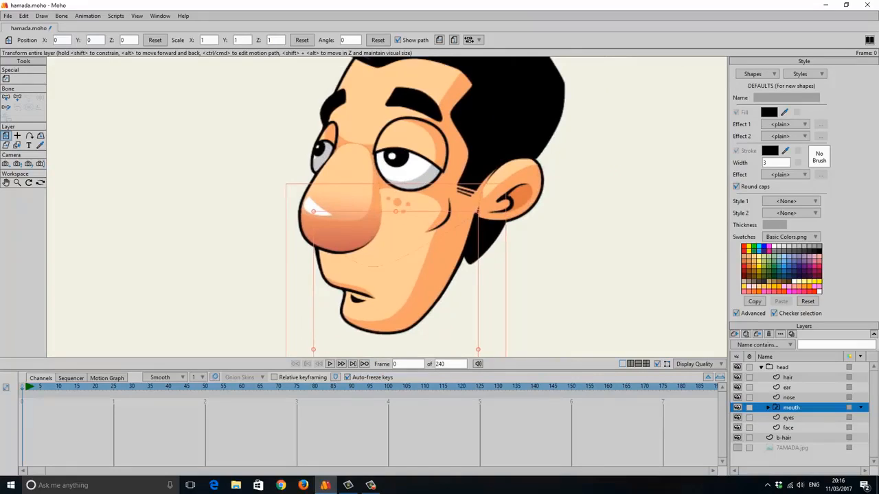
scroll(386, 207, "down", 2)
left_click_drag(387, 206, 384, 212)
scroll(386, 207, "up", 2)
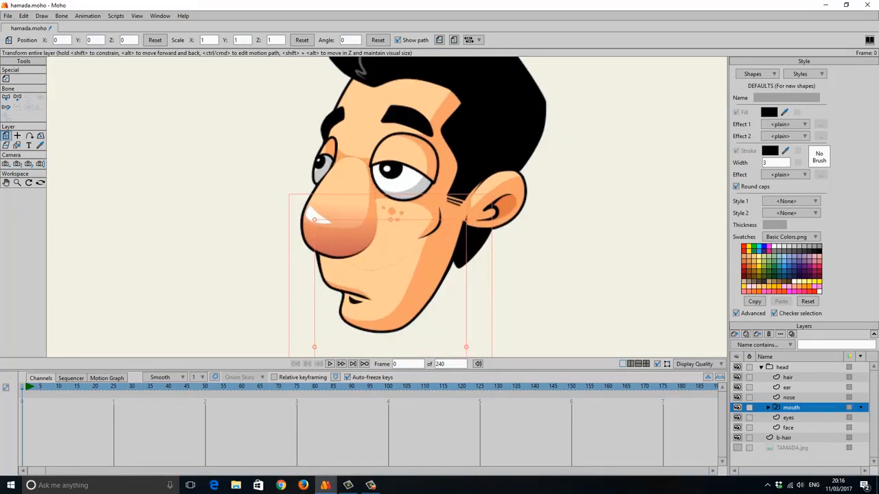
left_click(768, 408)
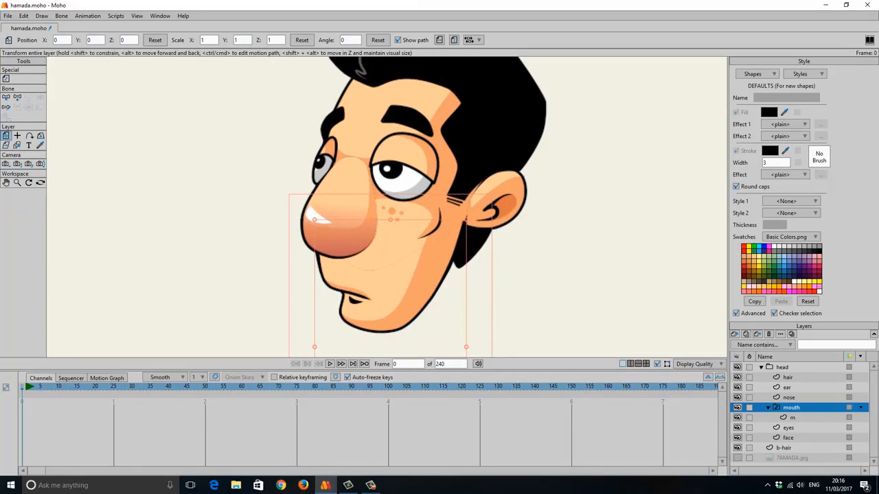
left_click(767, 407)
scroll(417, 310, "down", 3)
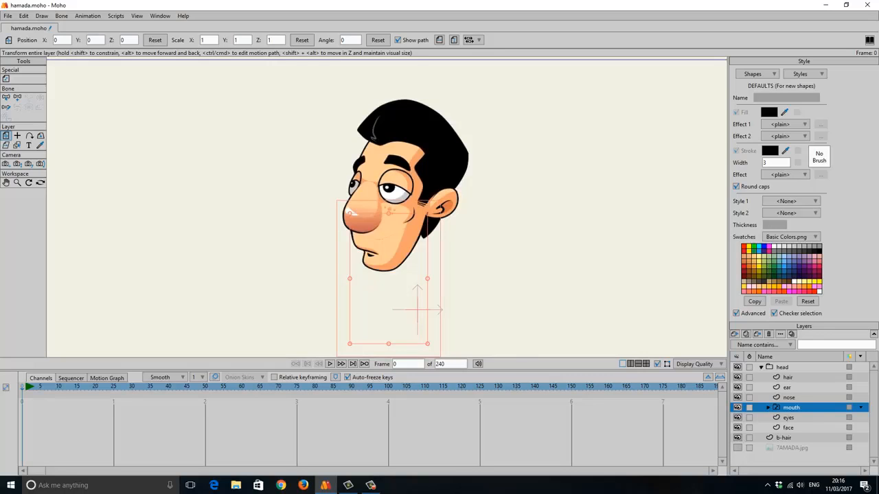